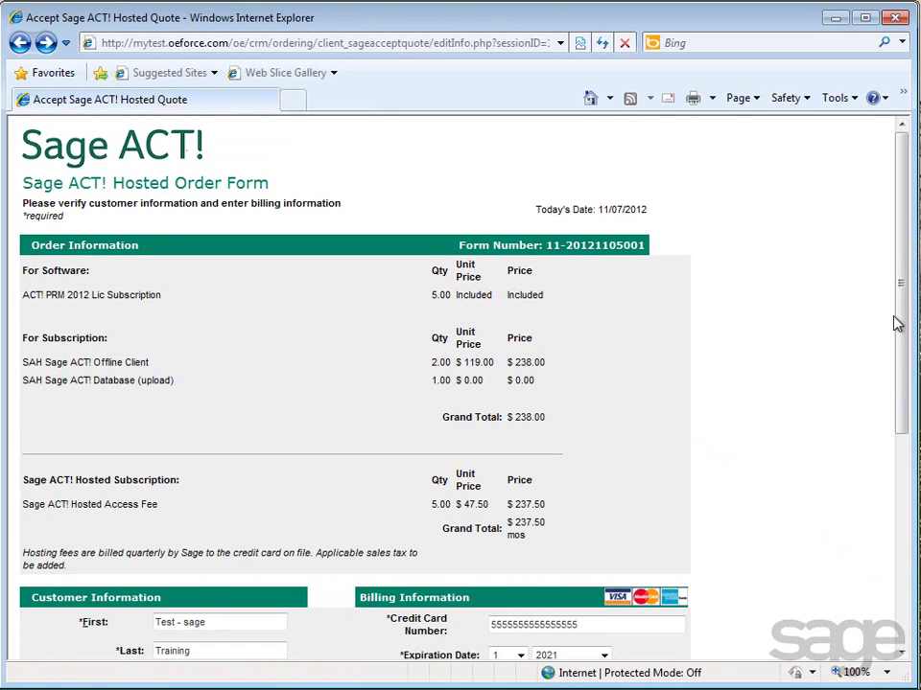
- Accept the Terms & Conditions and finish checkout of the ACT! Hosted order, acknowledging the notice
drag(896, 320, 911, 490)
click(162, 655)
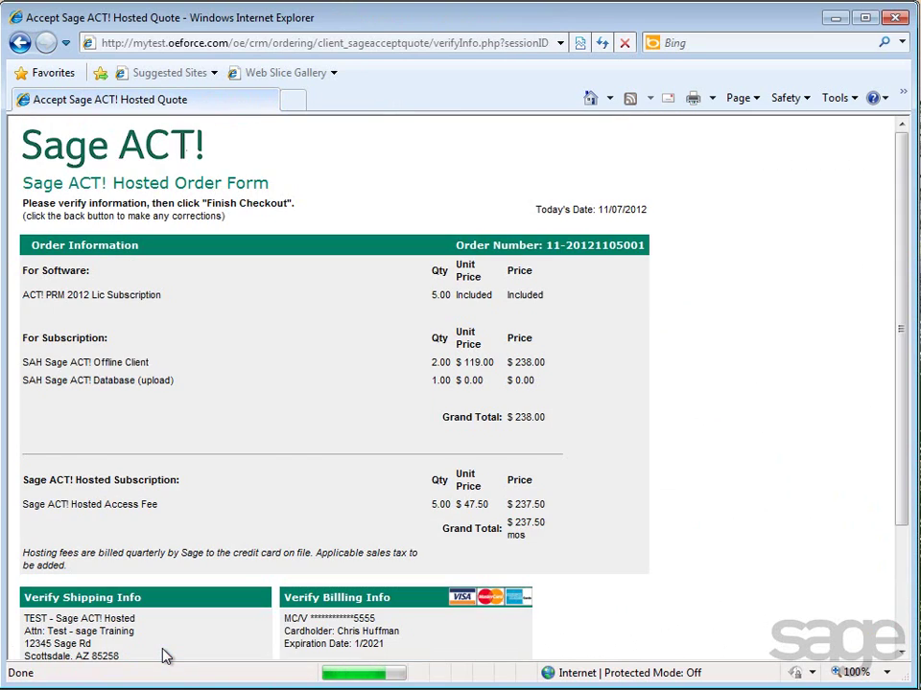
scroll(162, 655, down, 3)
click(30, 564)
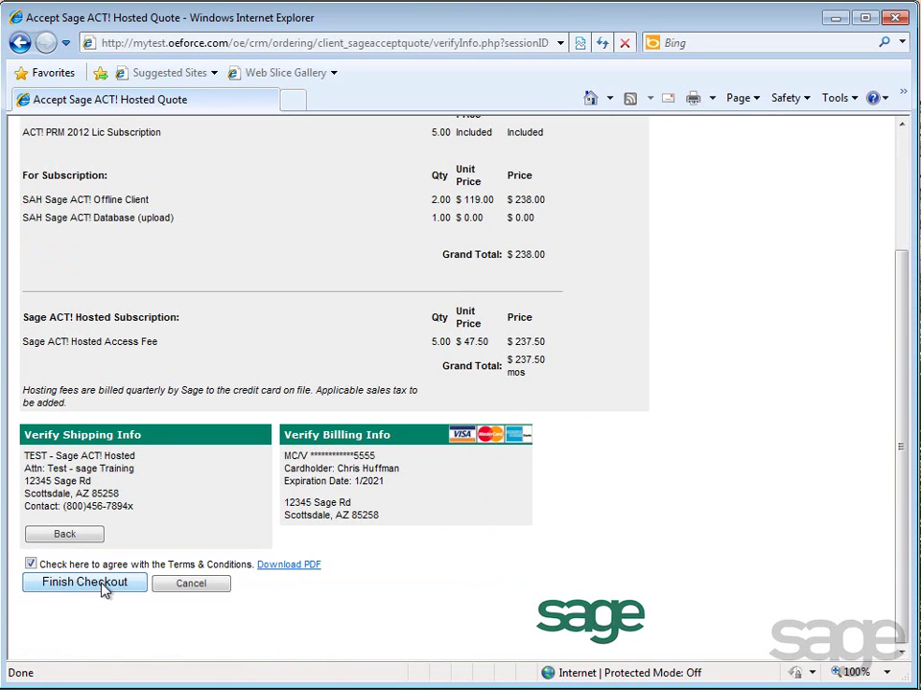
click(104, 587)
click(441, 401)
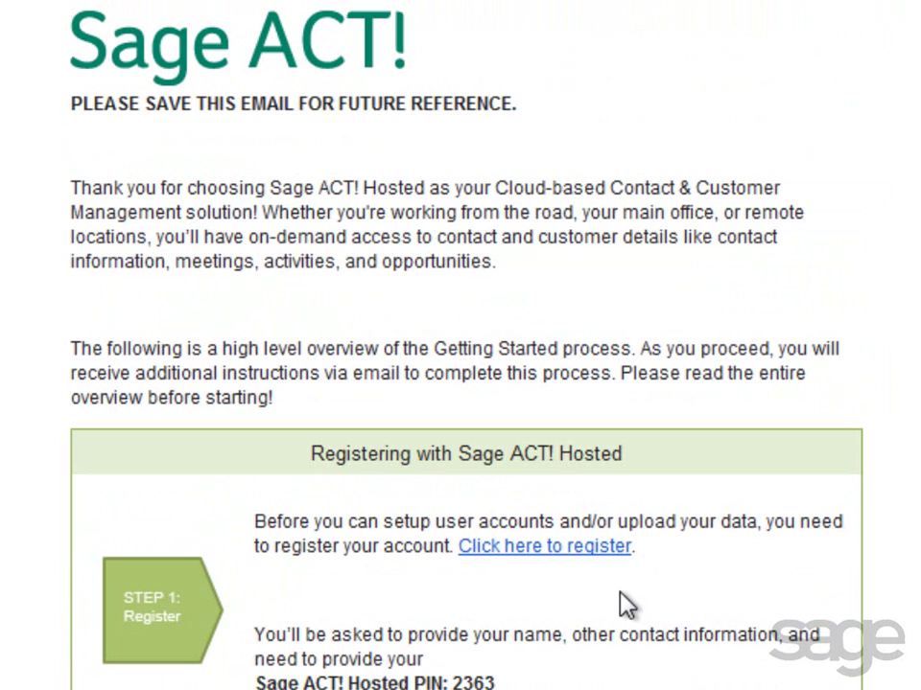
- Fill in the enrollment form's name, e-mail, username and password fields and create the portal account
click(556, 549)
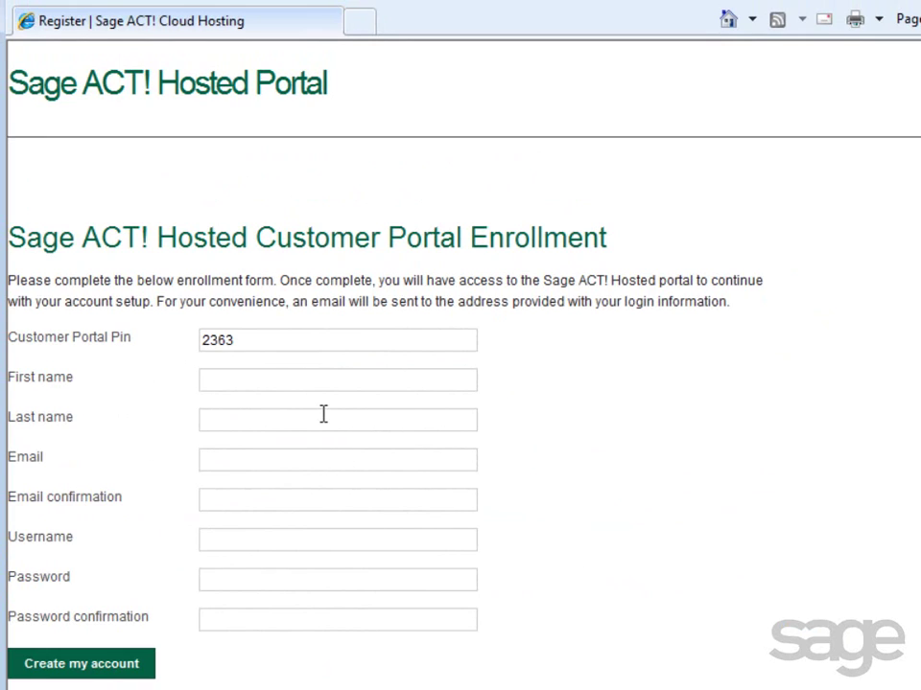
click(229, 380)
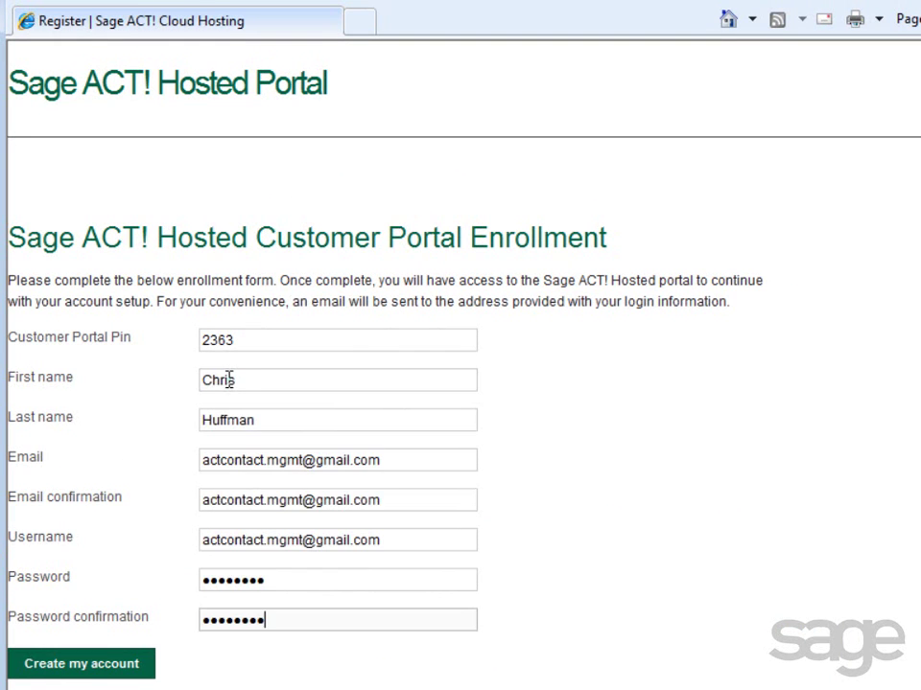
click(96, 666)
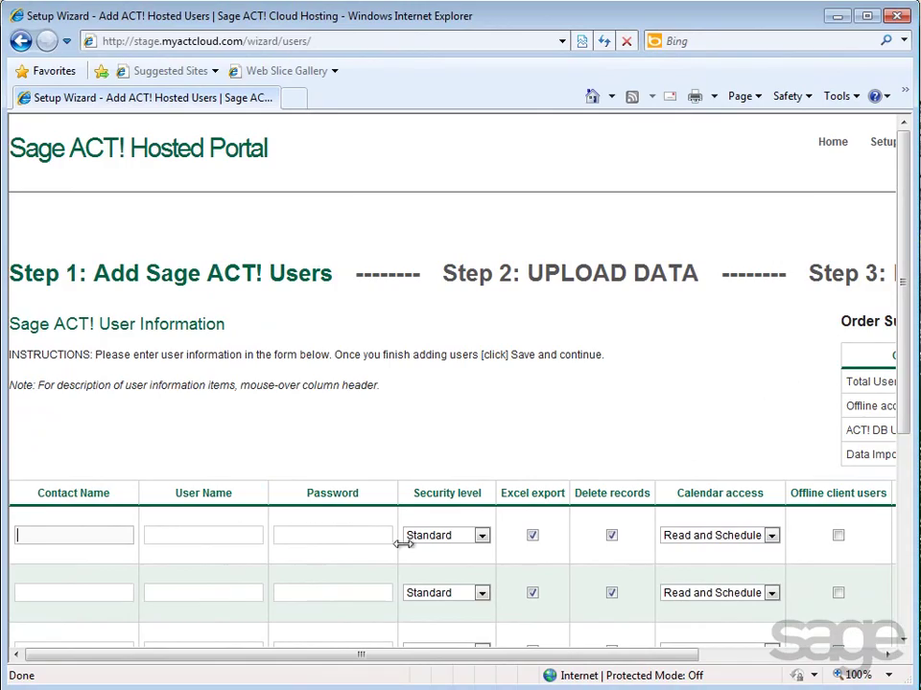
- Switch to the Internet Explorer window showing the Gmail inbox
mouse_move(144, 687)
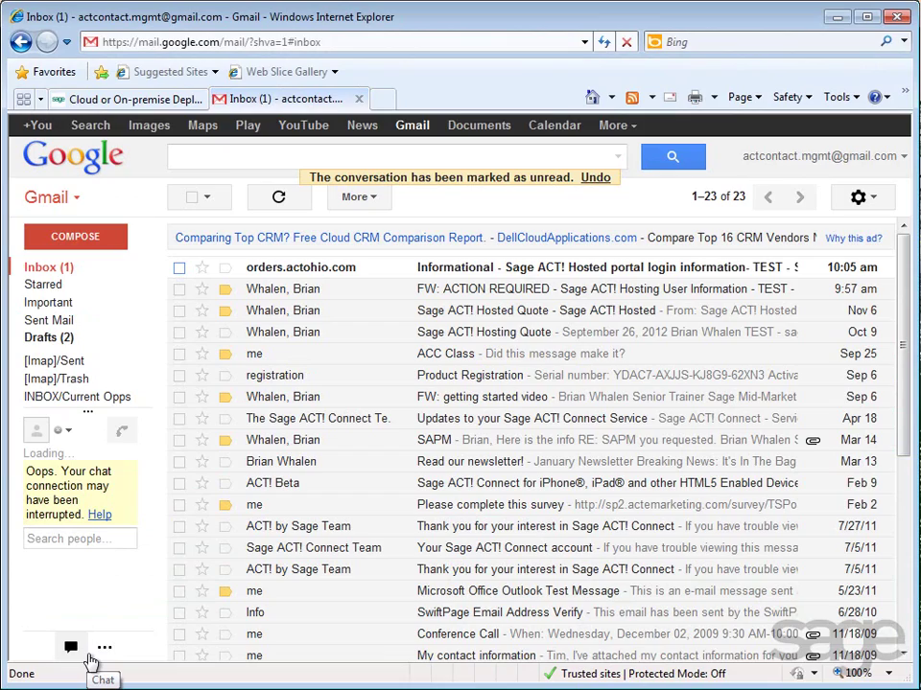
- Open the orders.actohio.com portal login information email
click(298, 269)
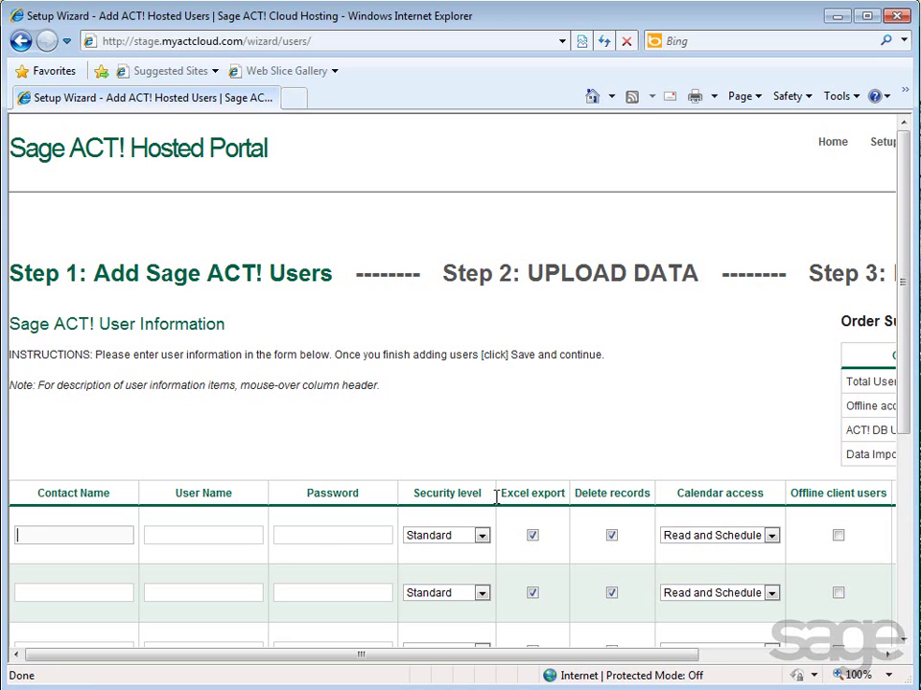
- Add the first user's name, user name and password as an Administrator with Offline client access
drag(905, 392, 913, 516)
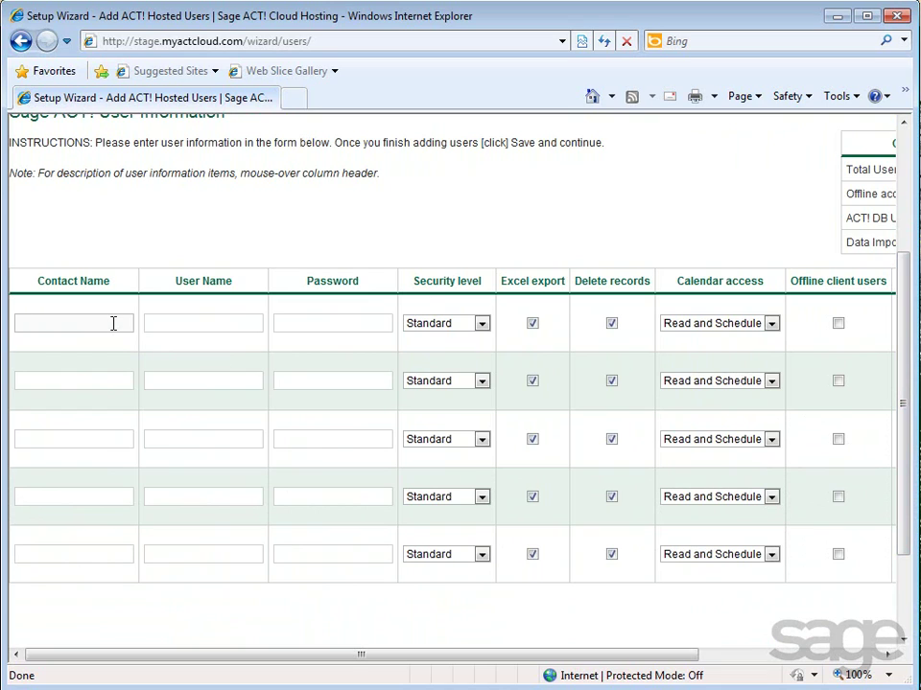
key(Tab)
key(Tab)
text(password)
key(Tab)
key(r)
key(s)
key(a)
- Add a second user with a password and Read calendar access, then save and confirm
key(Tab)
key(Tab)
key(Tab)
key(Tab)
key(space)
click(92, 381)
text(Betty White)
key(Tab)
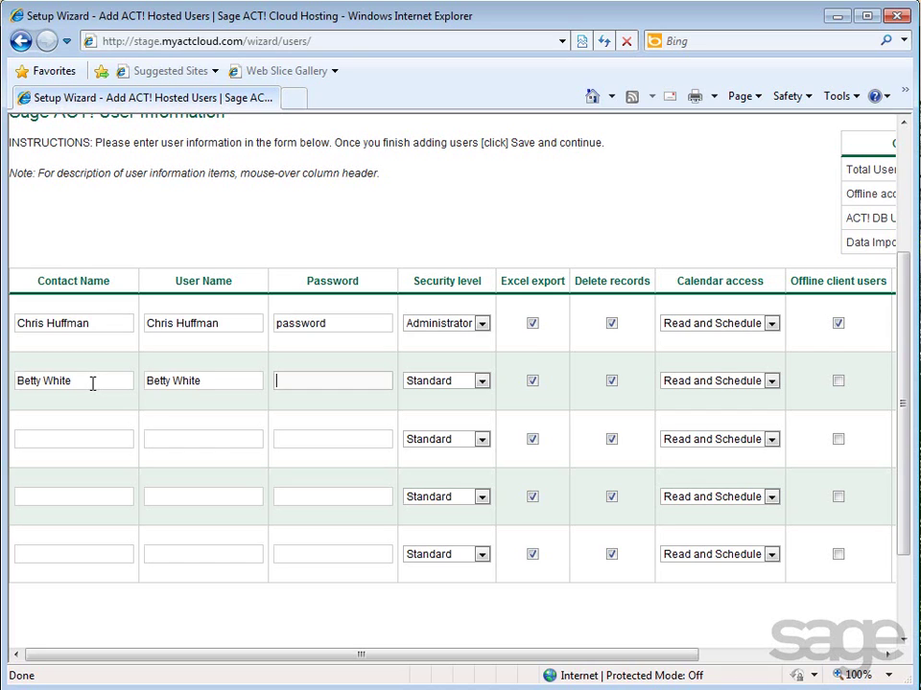
text(password)
click(771, 382)
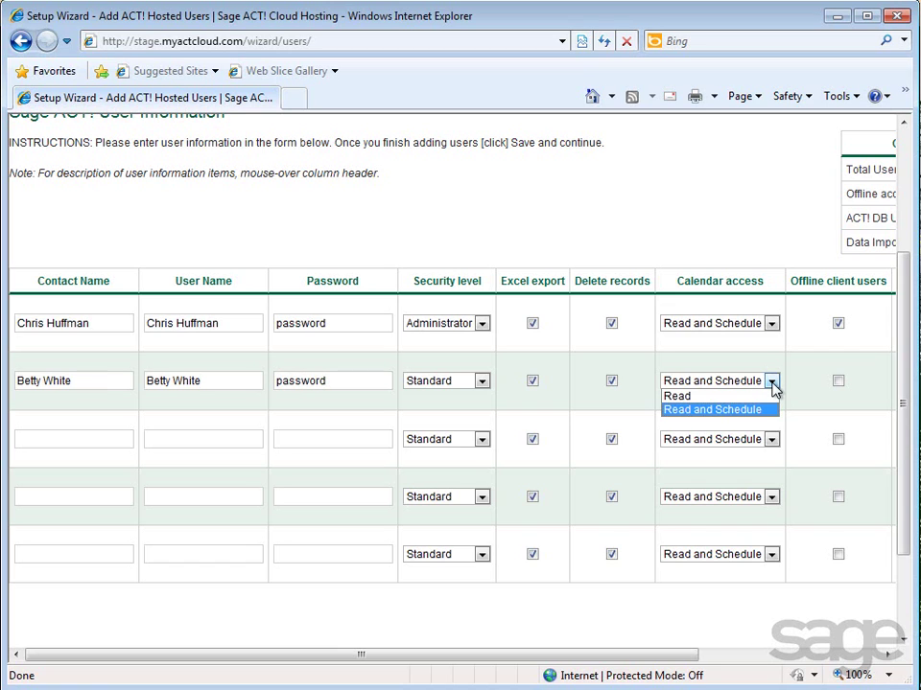
click(764, 396)
scroll(836, 508, up, 1)
drag(693, 660, 891, 659)
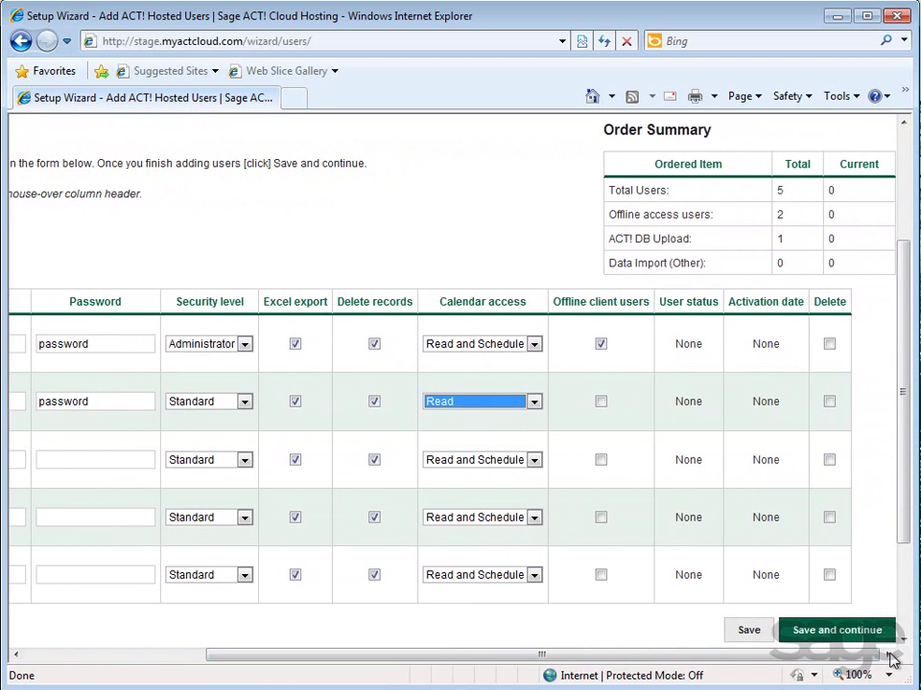
click(822, 639)
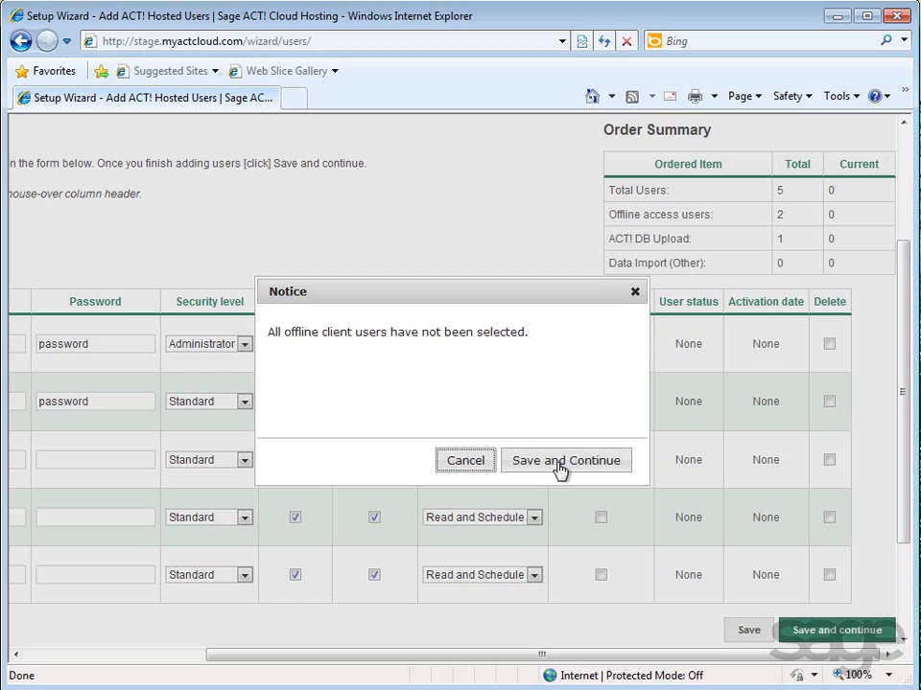
click(559, 462)
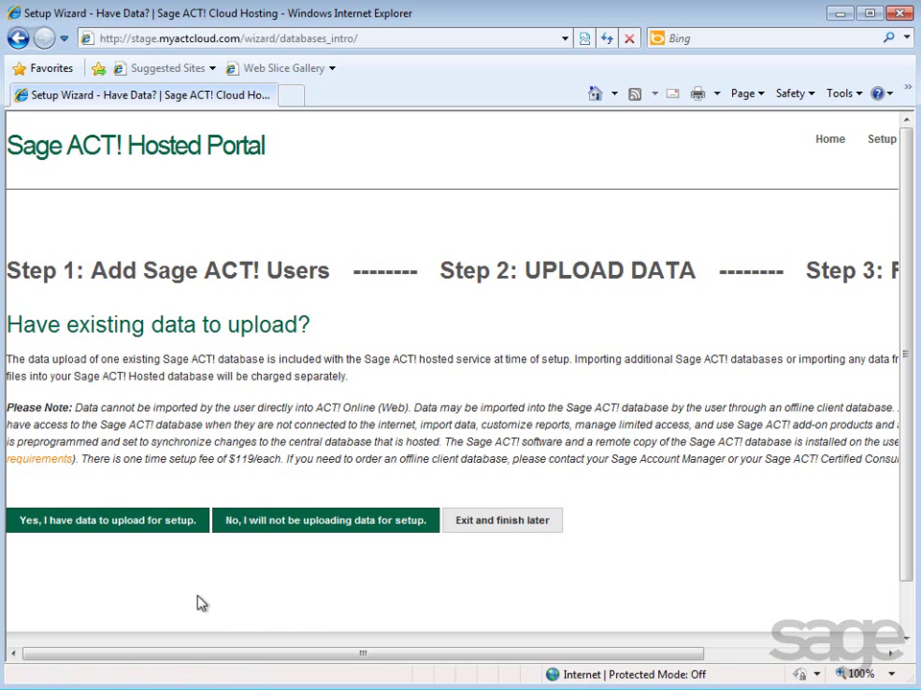
- Answer 'Yes, I have data to upload for setup.'
click(88, 525)
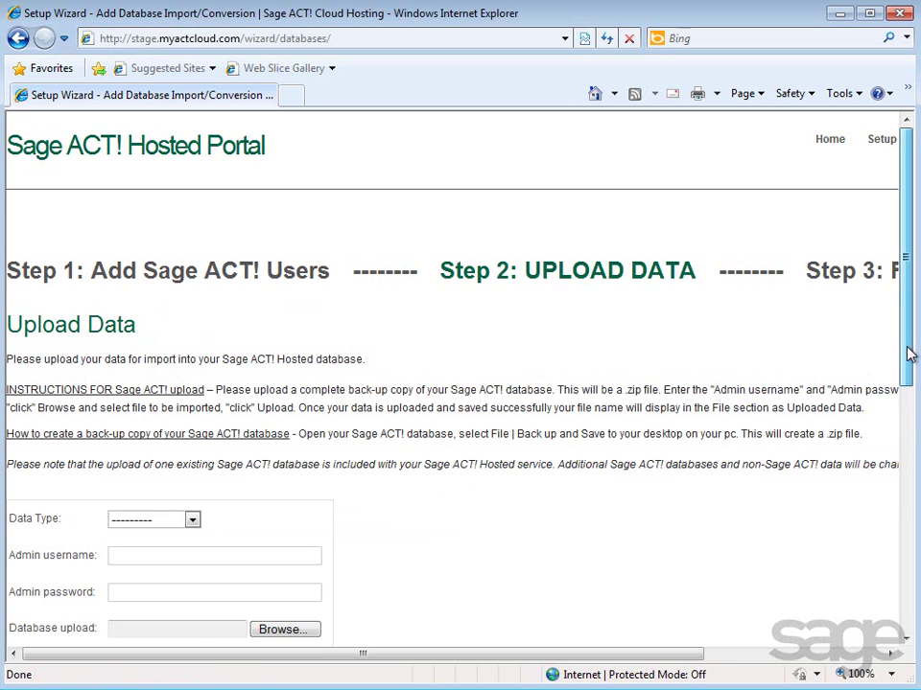
- Scroll through the Upload Data form's fields
drag(909, 360, 914, 443)
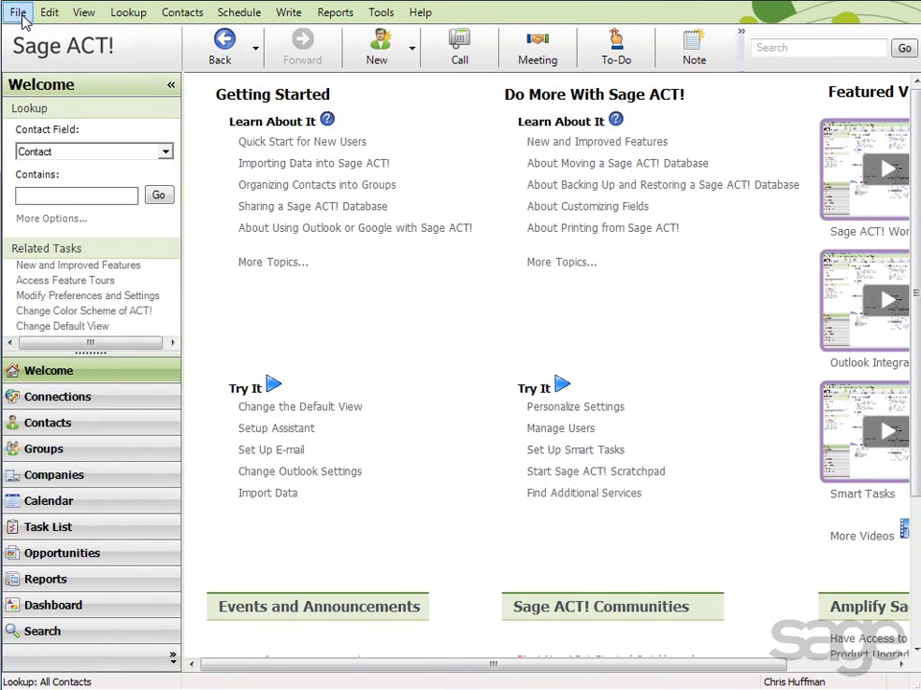
- Back up the ACT! database to ACT! ACT2013Demo.zip on the Desktop and dismiss the completion message
click(19, 15)
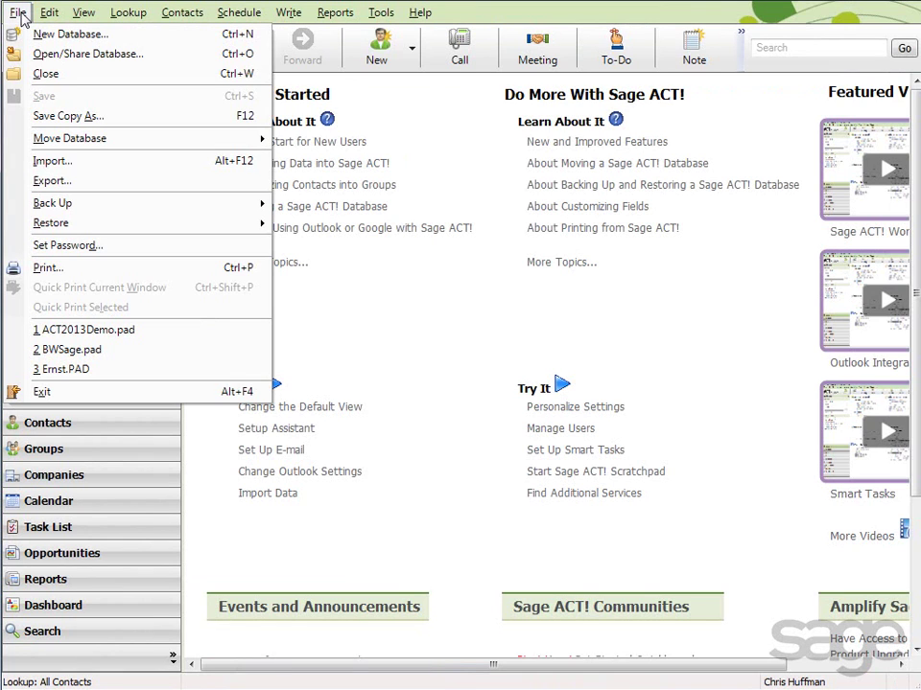
mouse_move(35, 213)
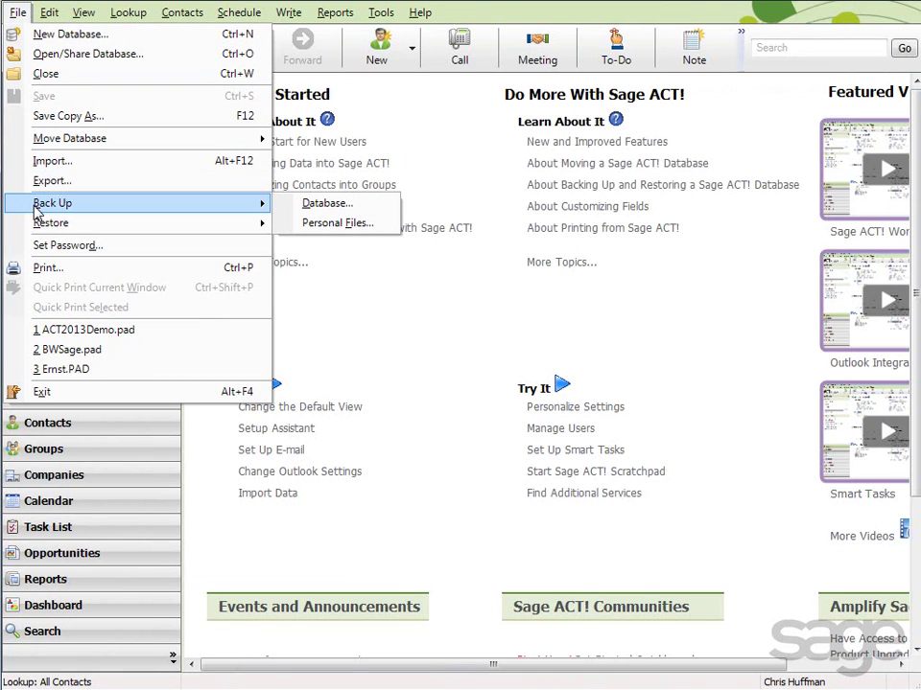
click(313, 206)
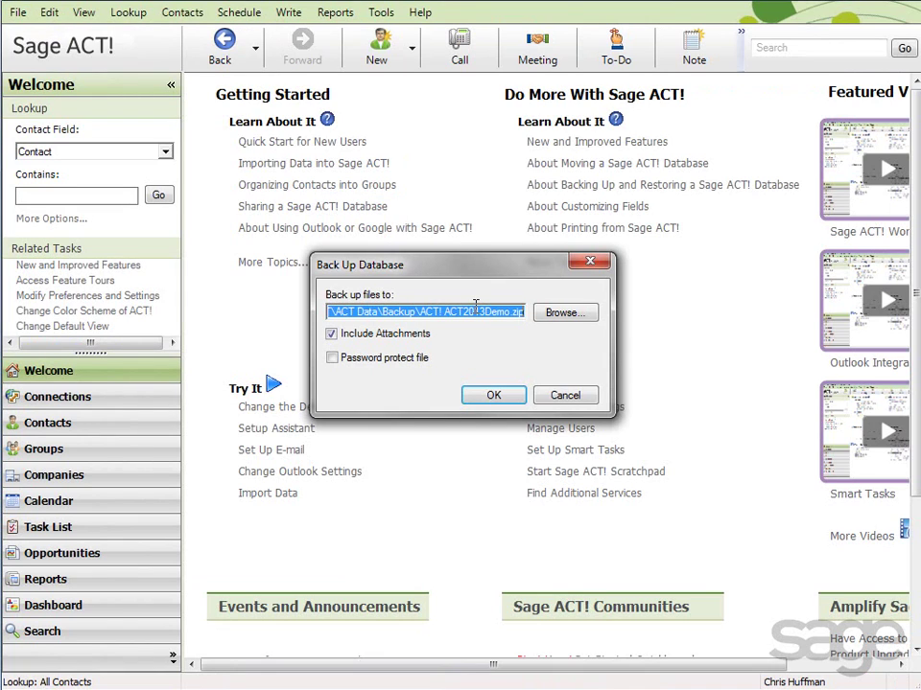
click(564, 319)
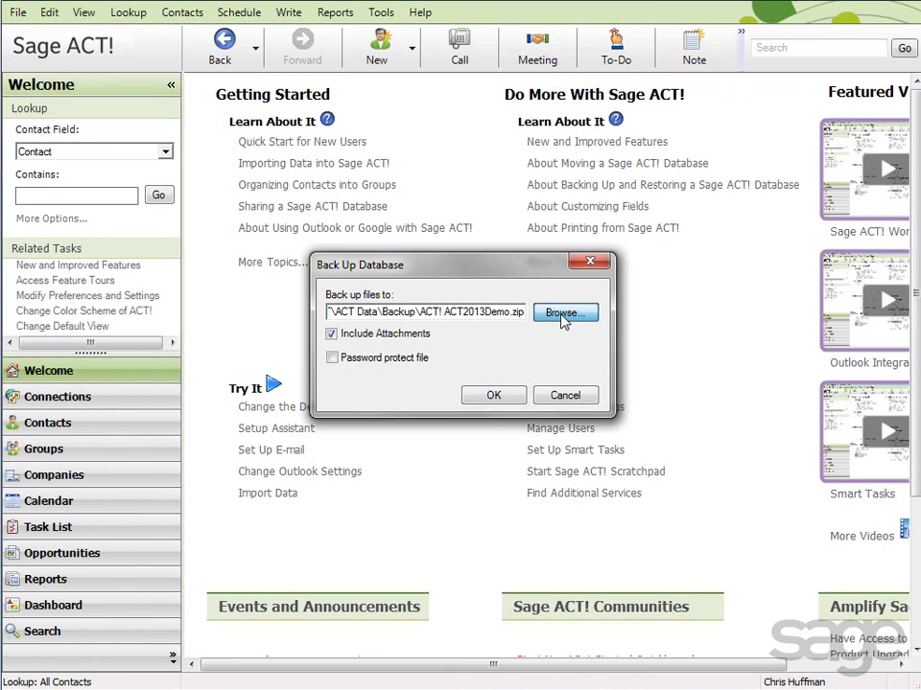
scroll(113, 230, up, 5)
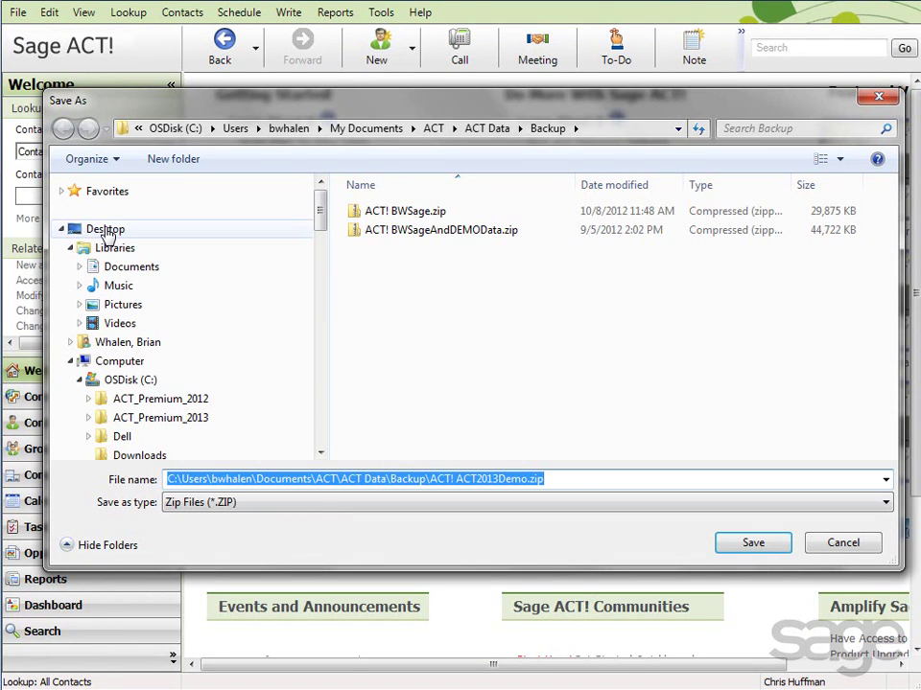
click(106, 231)
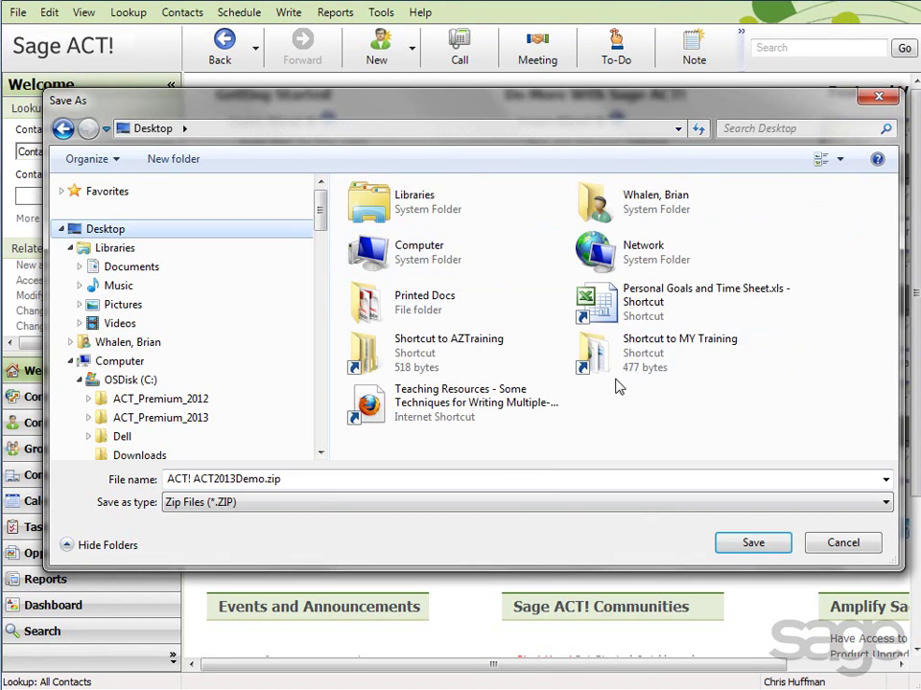
click(752, 544)
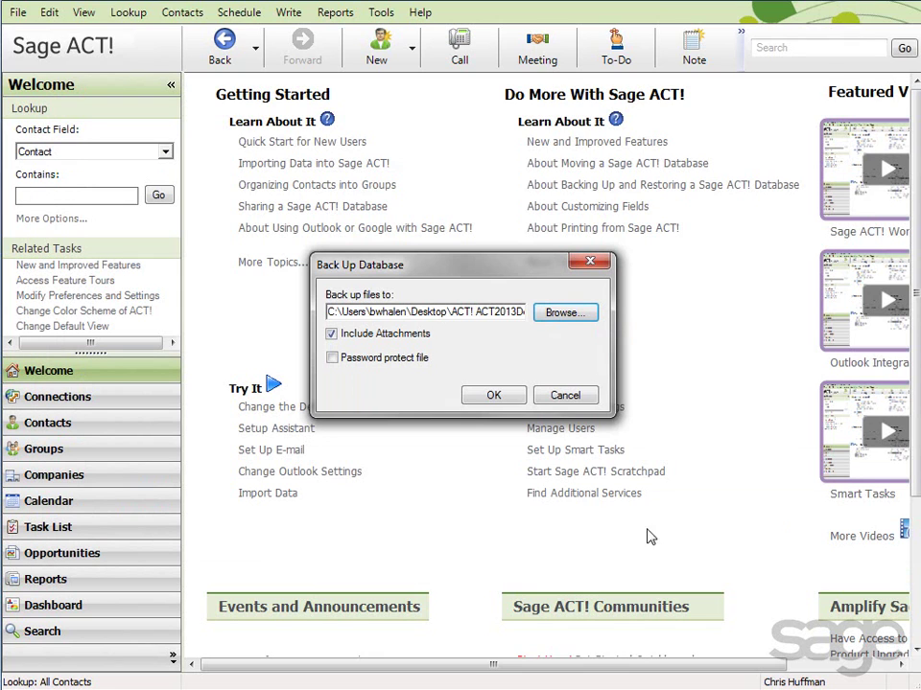
click(492, 398)
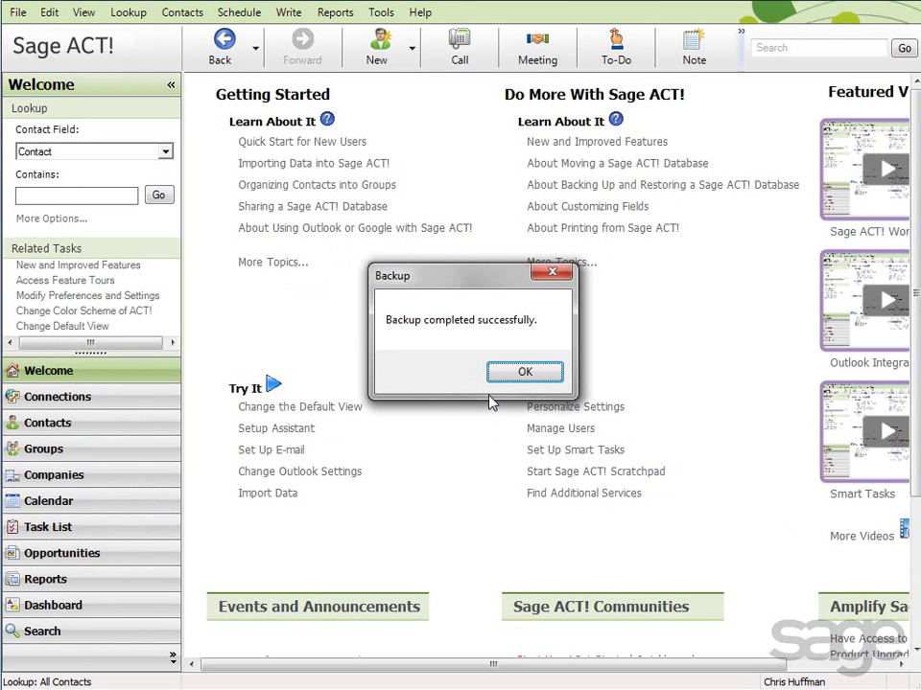
click(523, 377)
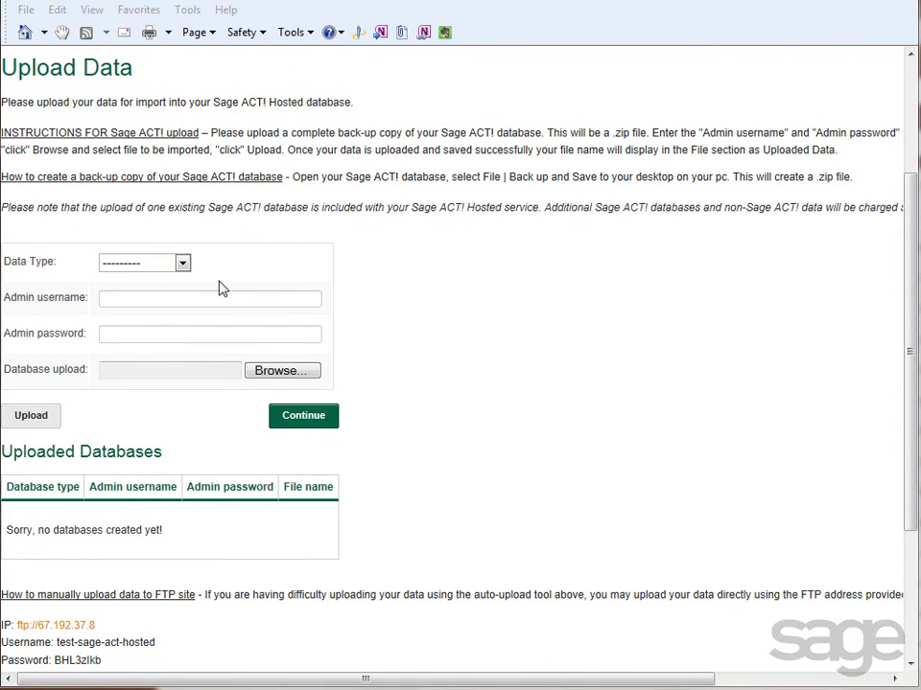
- Set the Data Type to ACT! .zip and enter the admin username
click(182, 264)
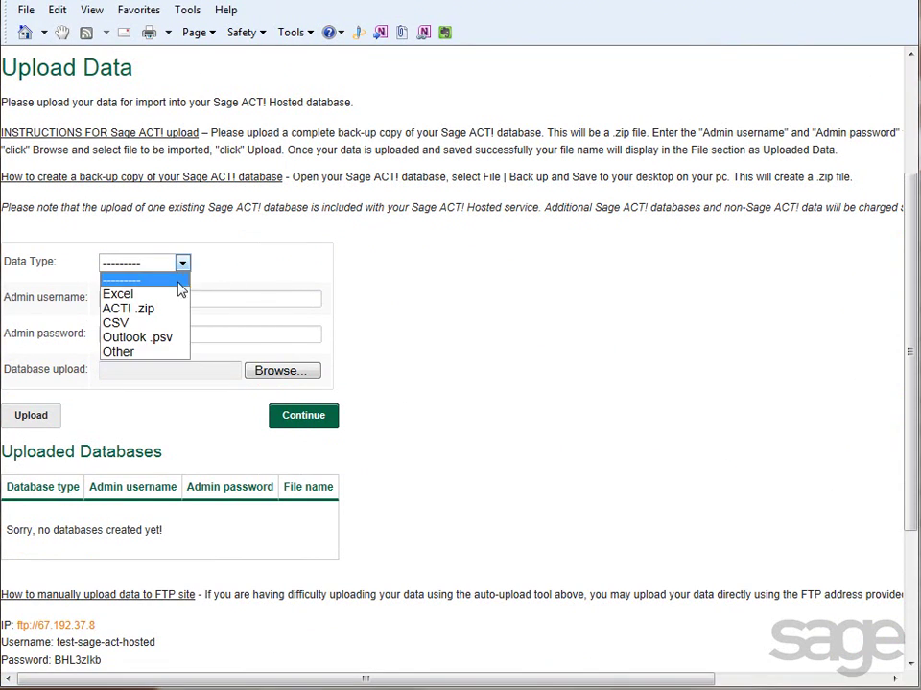
click(155, 310)
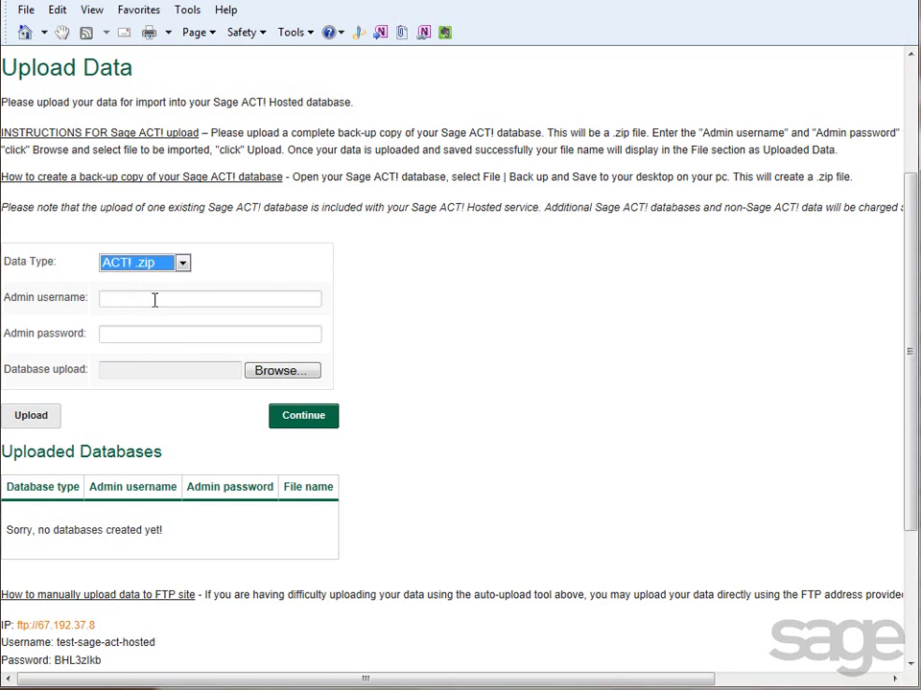
click(155, 299)
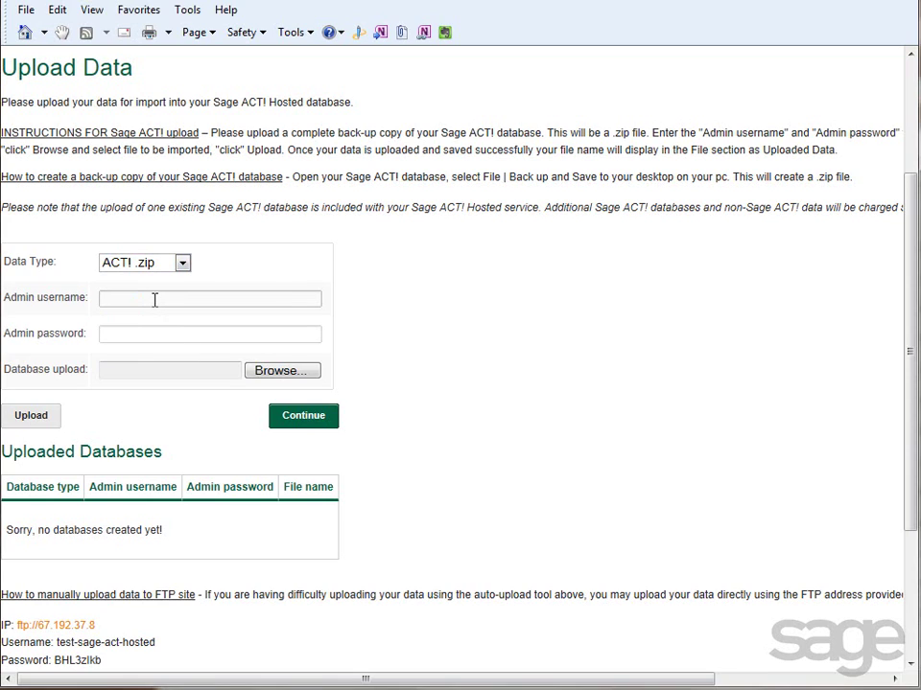
click(169, 333)
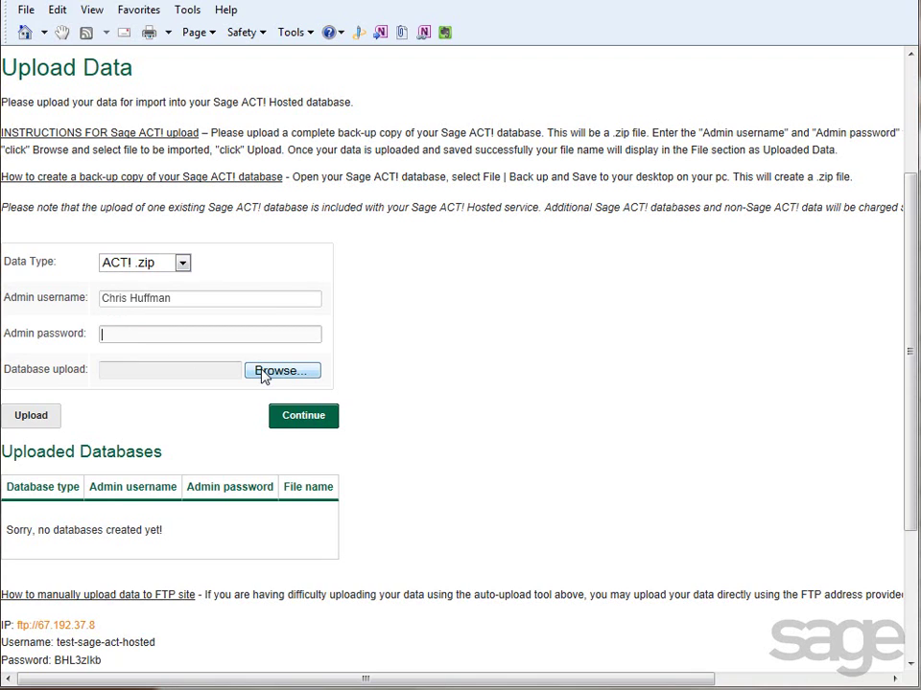
- Select ACT! ACT2013Demo.zip from the Desktop and upload it
click(265, 374)
click(67, 95)
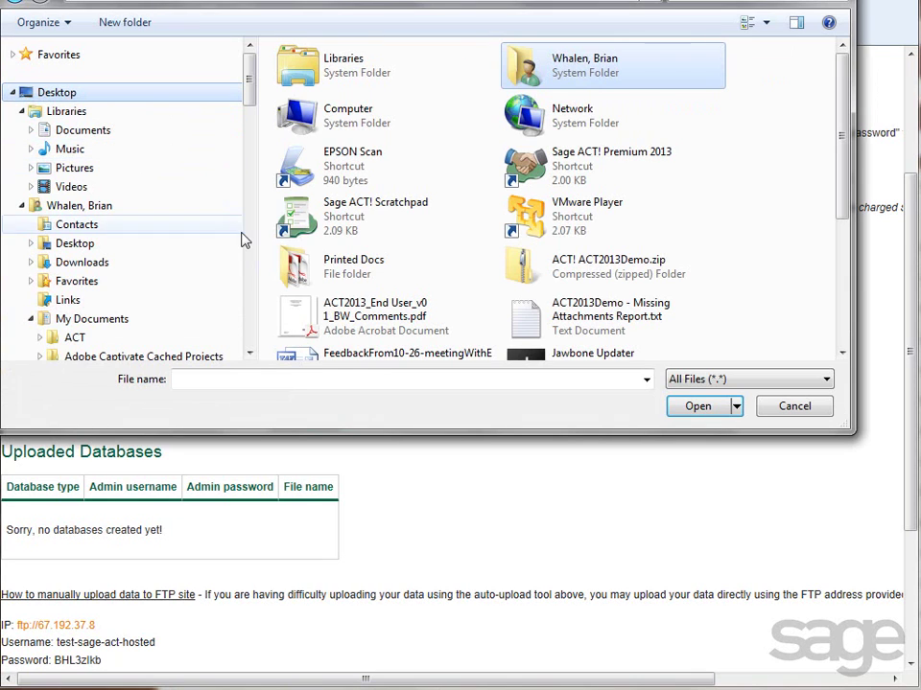
click(563, 268)
click(698, 406)
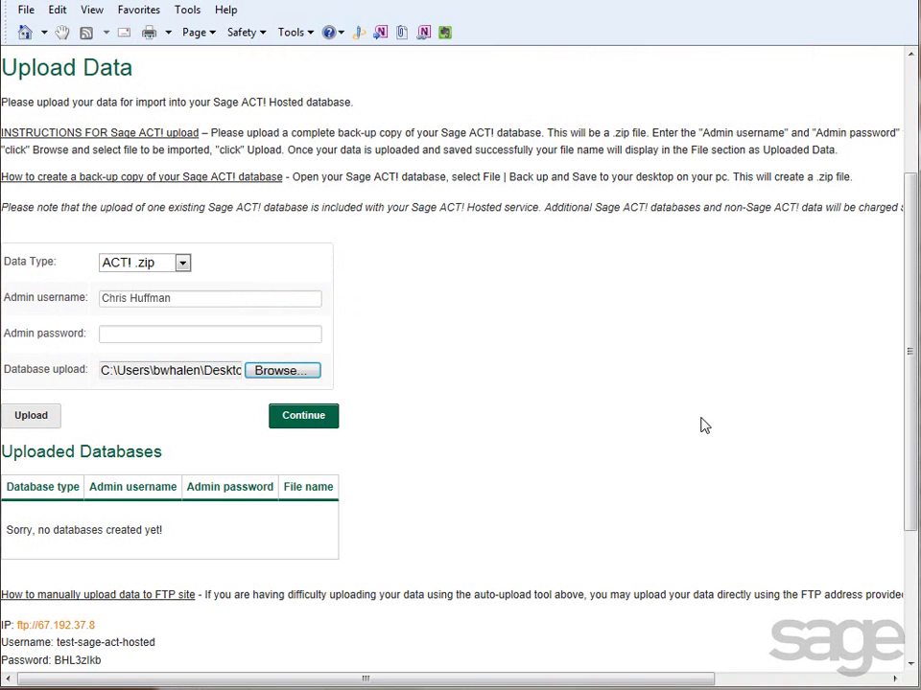
click(21, 417)
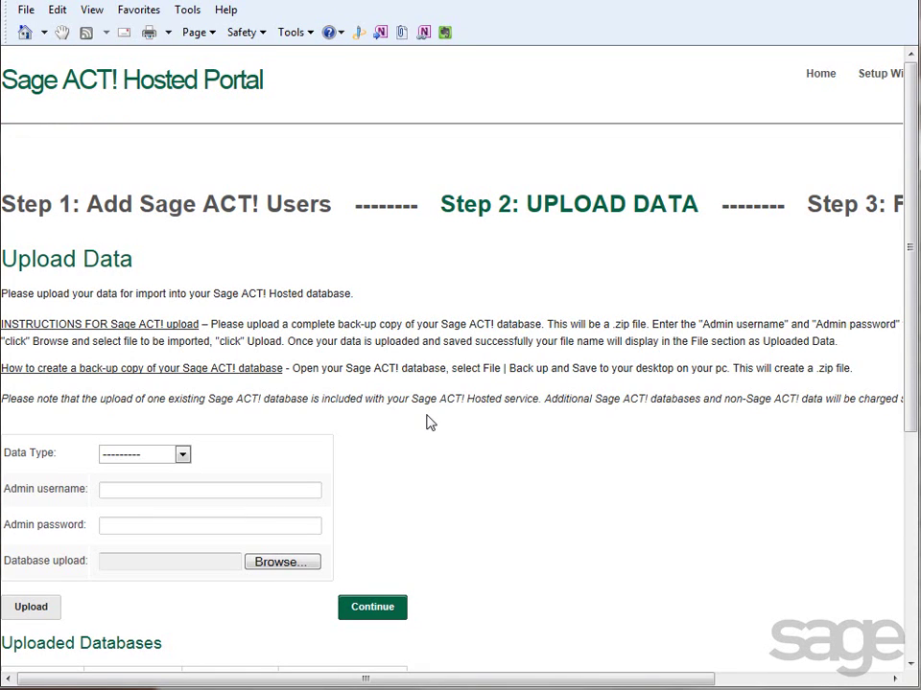
- Check the uploaded backup is listed, continue, and click Complete Wizard
scroll(910, 383, down, 3)
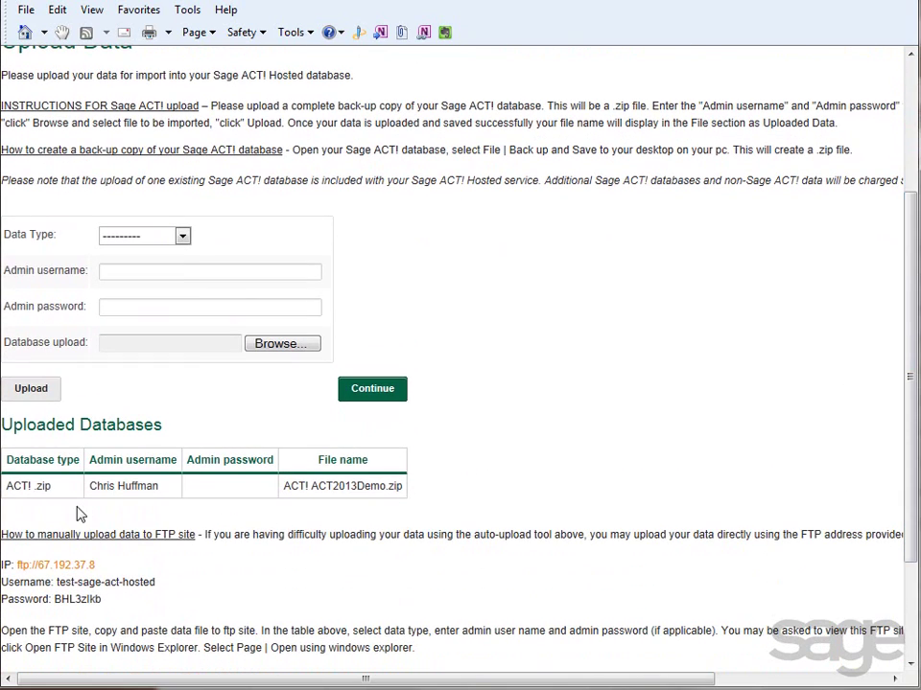
click(374, 390)
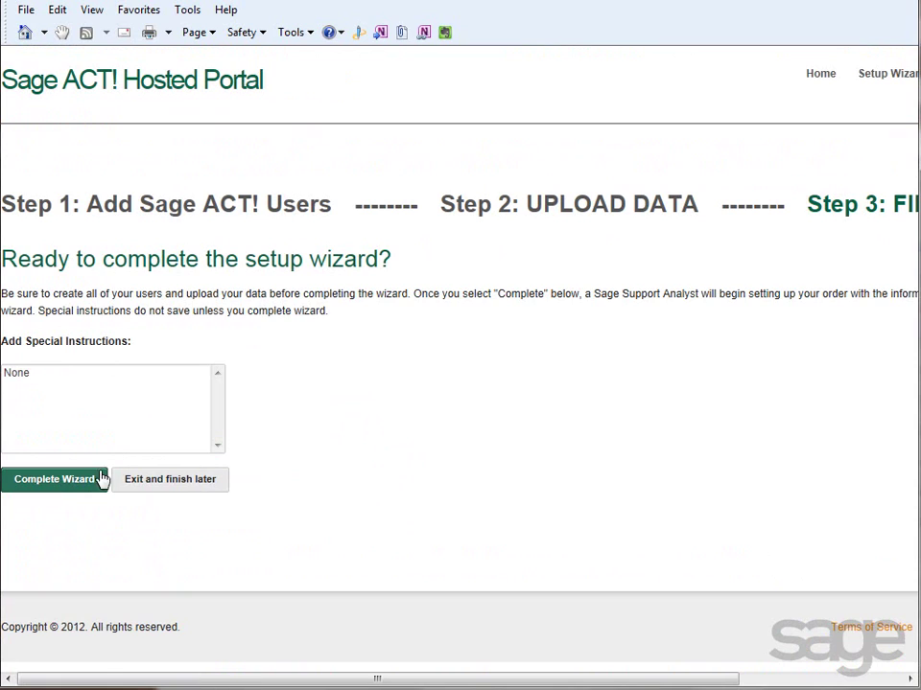
click(59, 483)
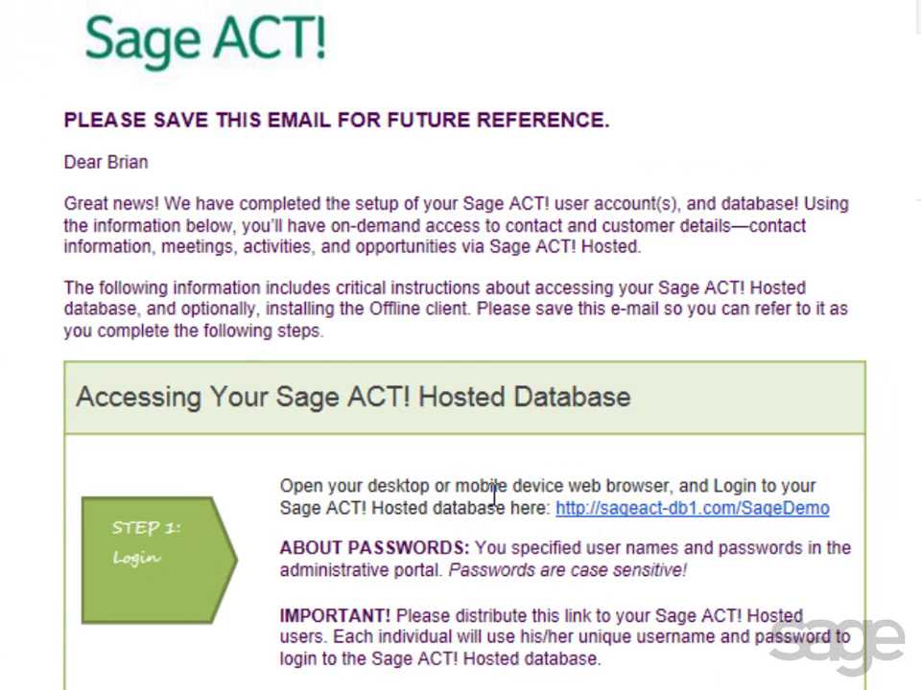
- Log on to the hosted ACT2013Demo database from the email's login link with the account username and password
click(651, 518)
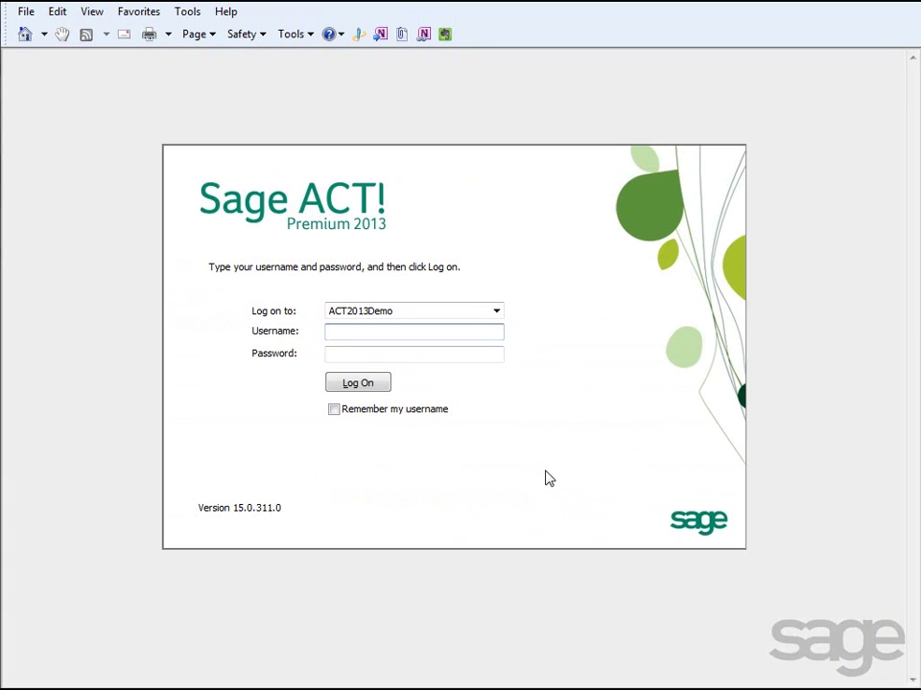
click(426, 334)
key(Tab)
text(*****)
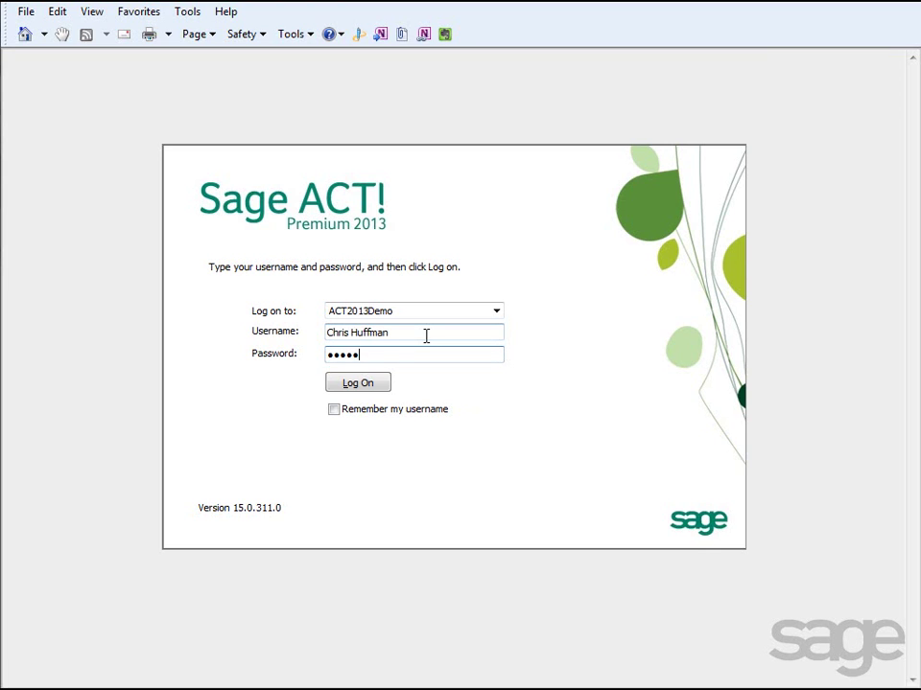
text(****)
click(374, 382)
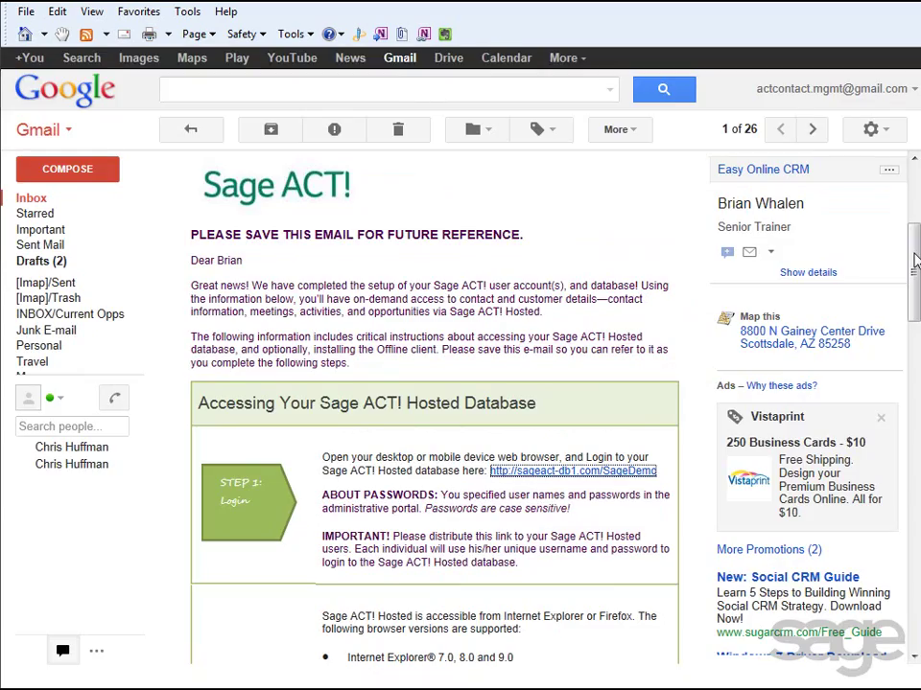
- Scroll down the setup-complete email to read the login instructions
scroll(435, 403, down, 3)
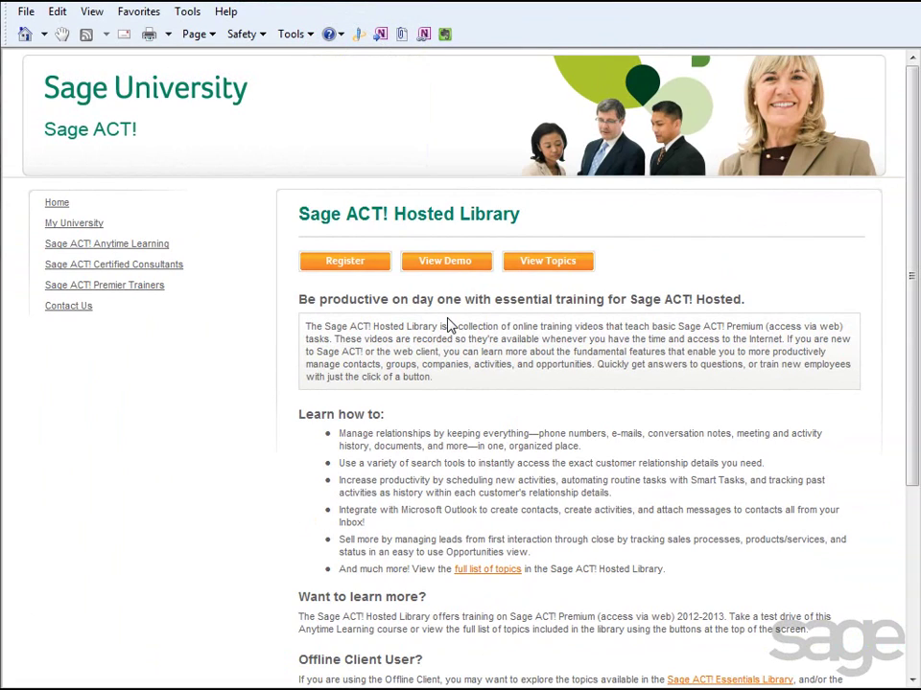
- Show the training topics list from the Sage ACT! Hosted Library page
click(544, 267)
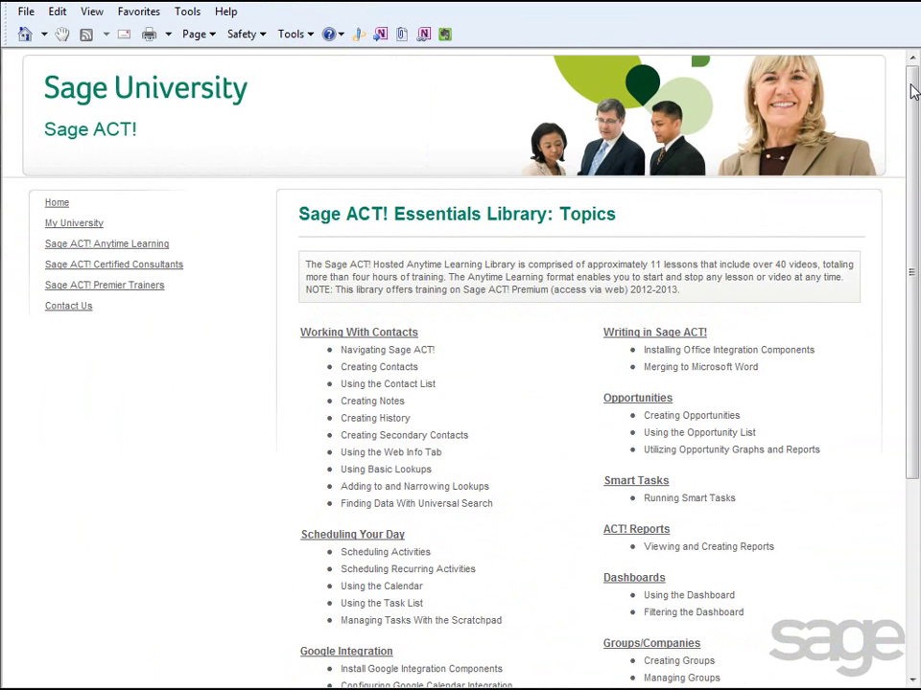